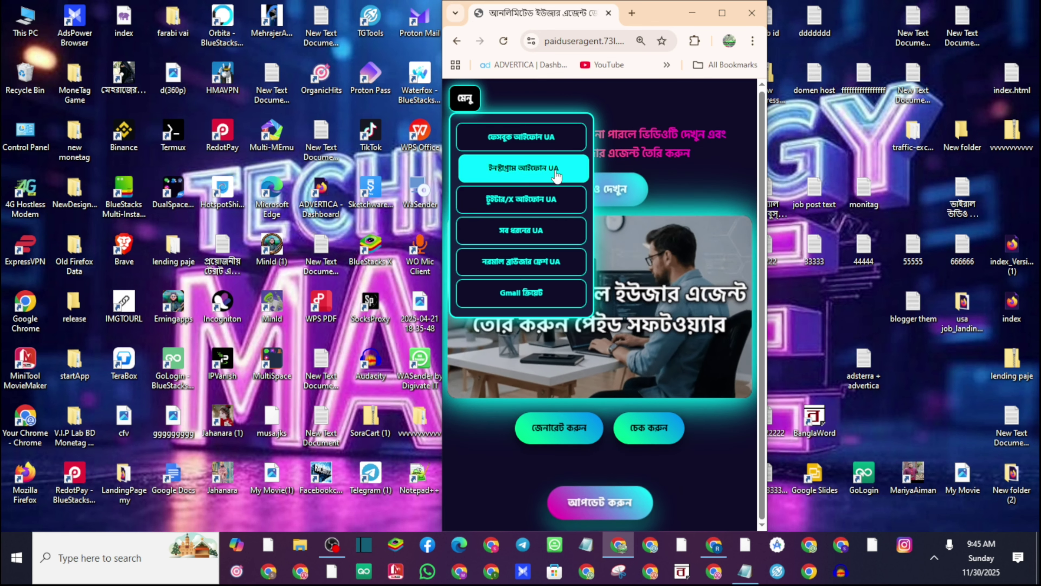
# - Open the Gmail ক্রিয়েট script on the user agent site and copy its full Python code
pyautogui.click(515, 238)
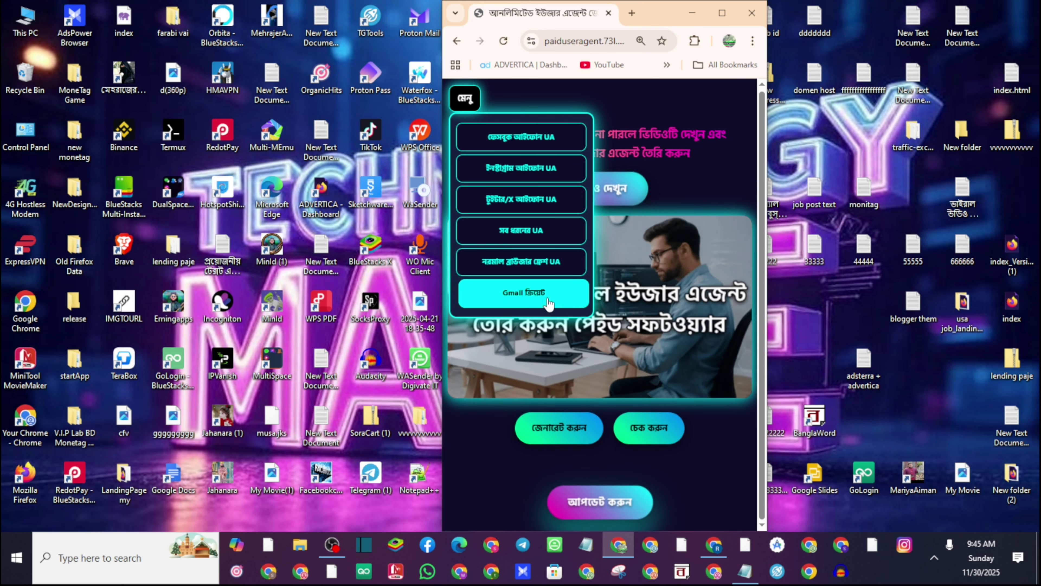
pyautogui.click(533, 297)
pyautogui.scroll(-20, 538, 292)
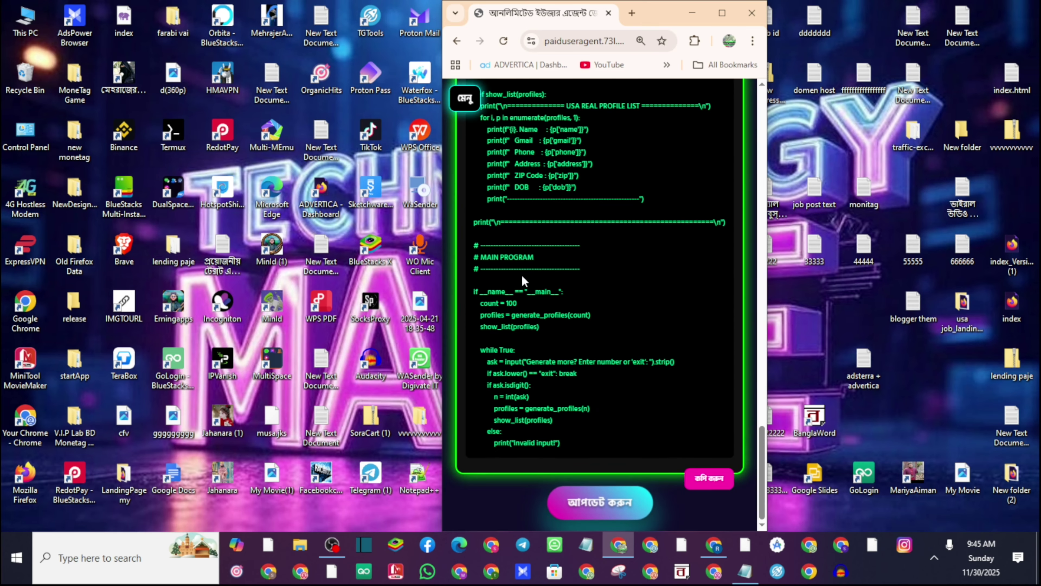
pyautogui.scroll(3, 521, 281)
pyautogui.scroll(-3, 602, 243)
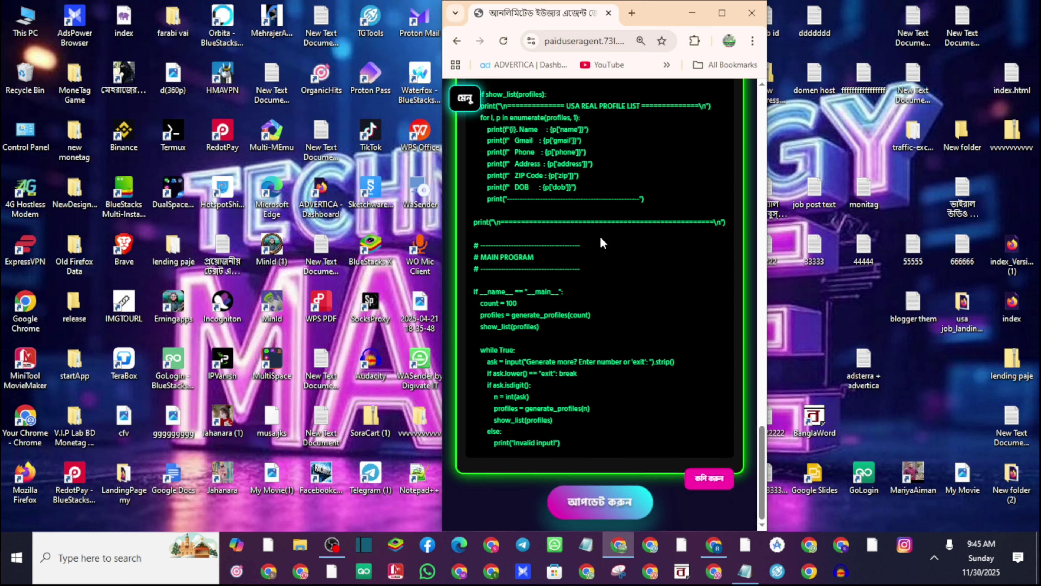
pyautogui.scroll(8, 659, 350)
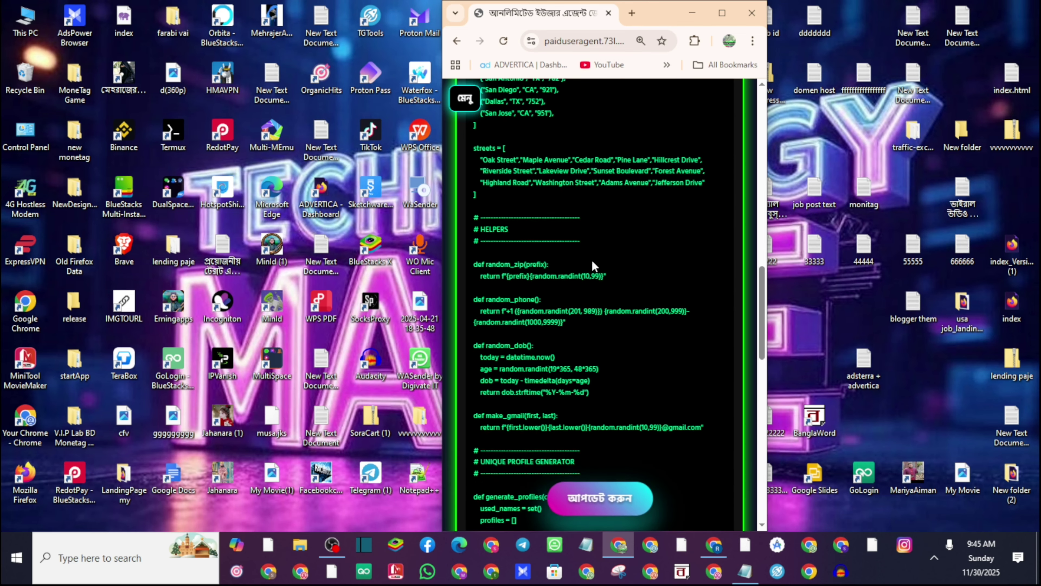
pyautogui.scroll(-4, 591, 260)
pyautogui.scroll(-4, 655, 288)
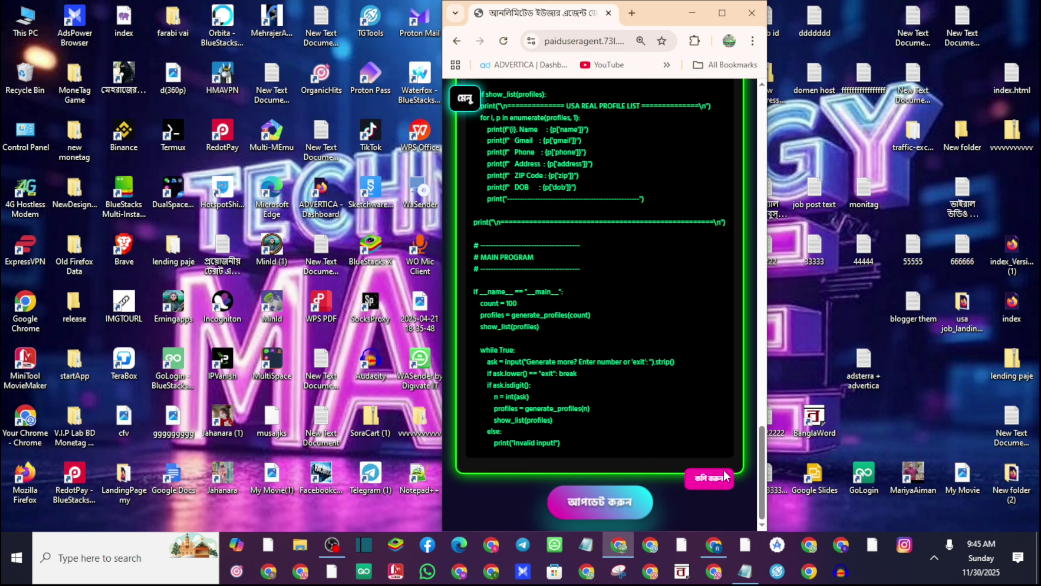
pyautogui.click(702, 485)
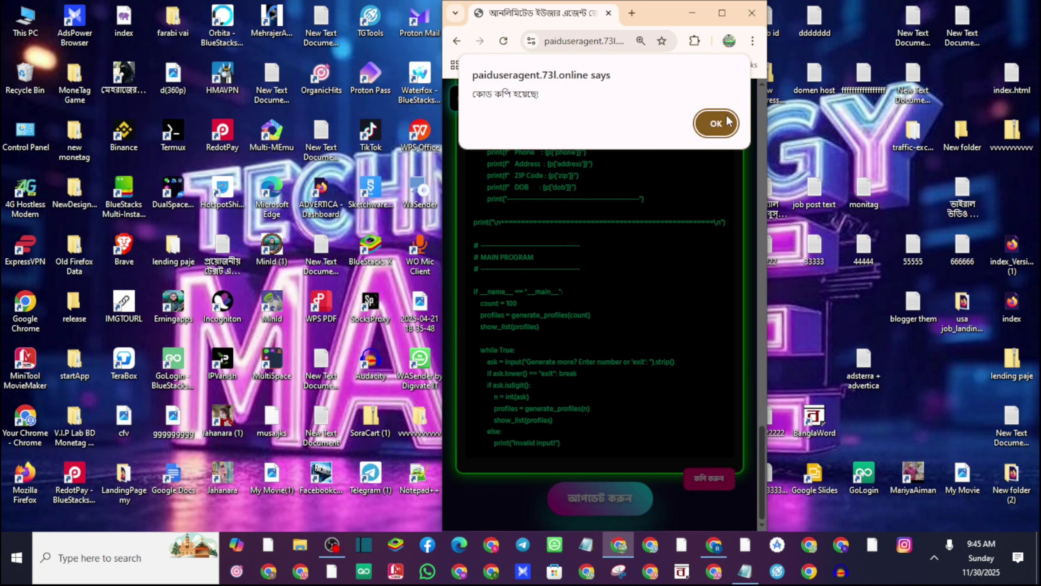
pyautogui.click(716, 123)
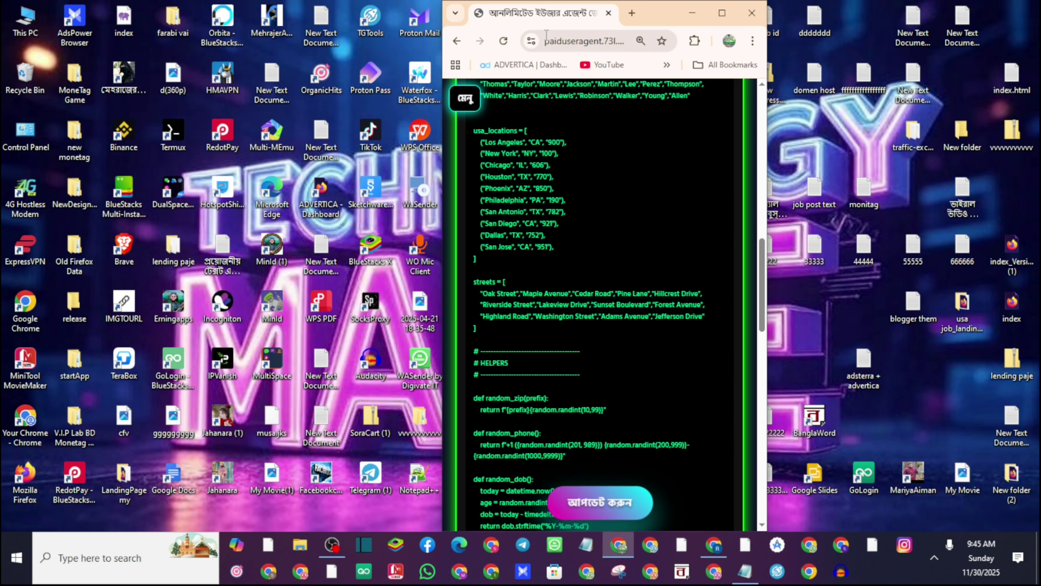
# - Open the online Python editor through the site's চেক করুন link above the script
pyautogui.scroll(15, 620, 221)
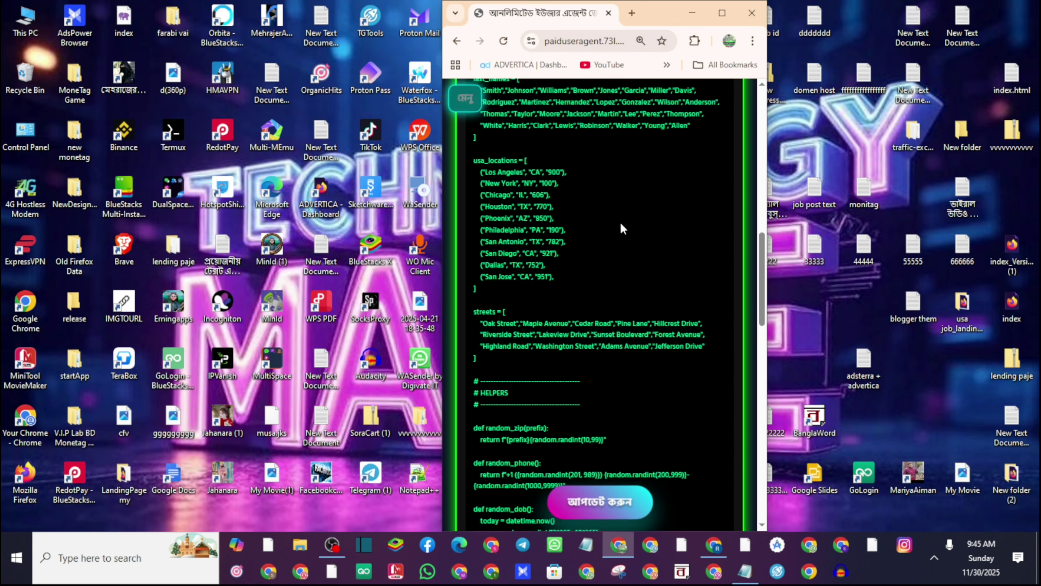
pyautogui.scroll(-5, 602, 163)
pyautogui.scroll(2, 568, 220)
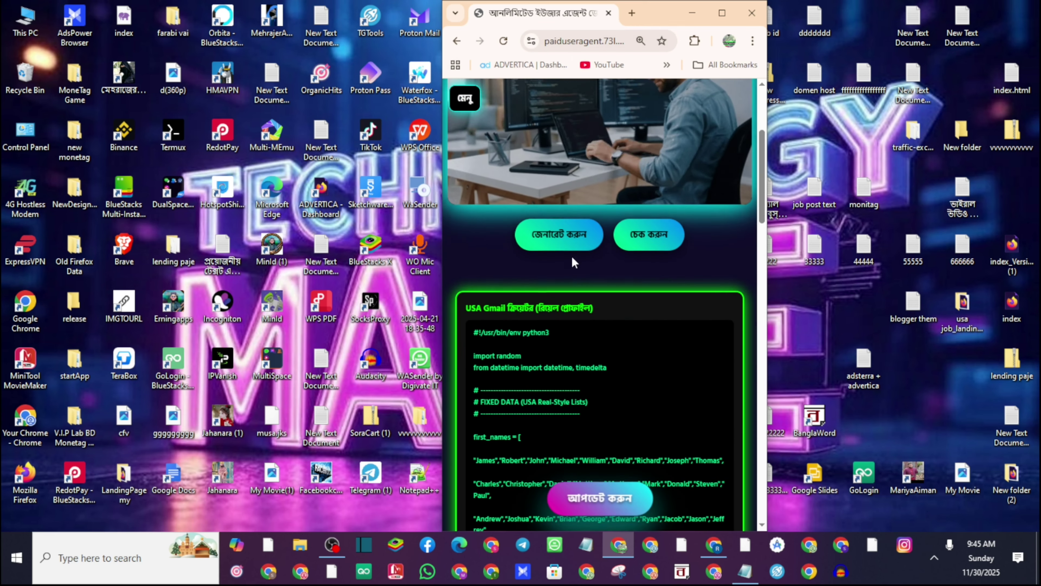
pyautogui.click(666, 236)
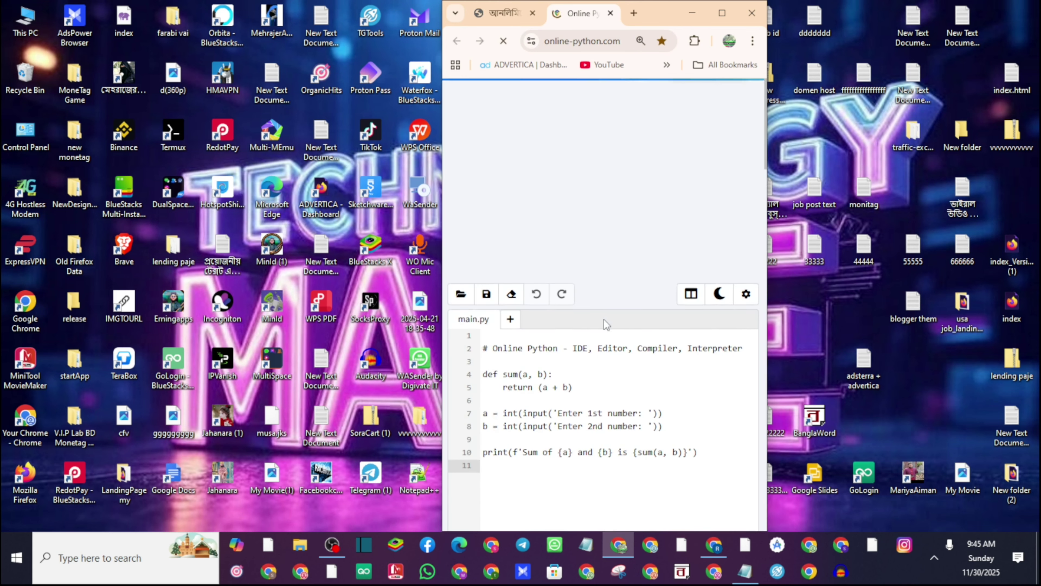
# - Replace all code in main.py with the copied profile generator script and run it
pyautogui.scroll(-7, 607, 324)
pyautogui.click(603, 296)
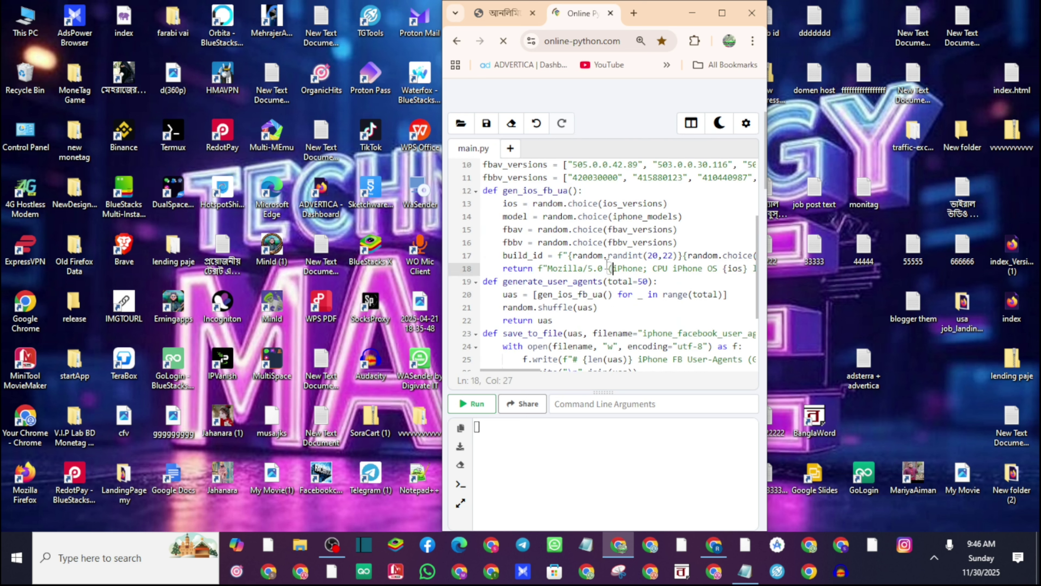
pyautogui.hotkey('ctrl', 'a')
pyautogui.press('BackSpace')
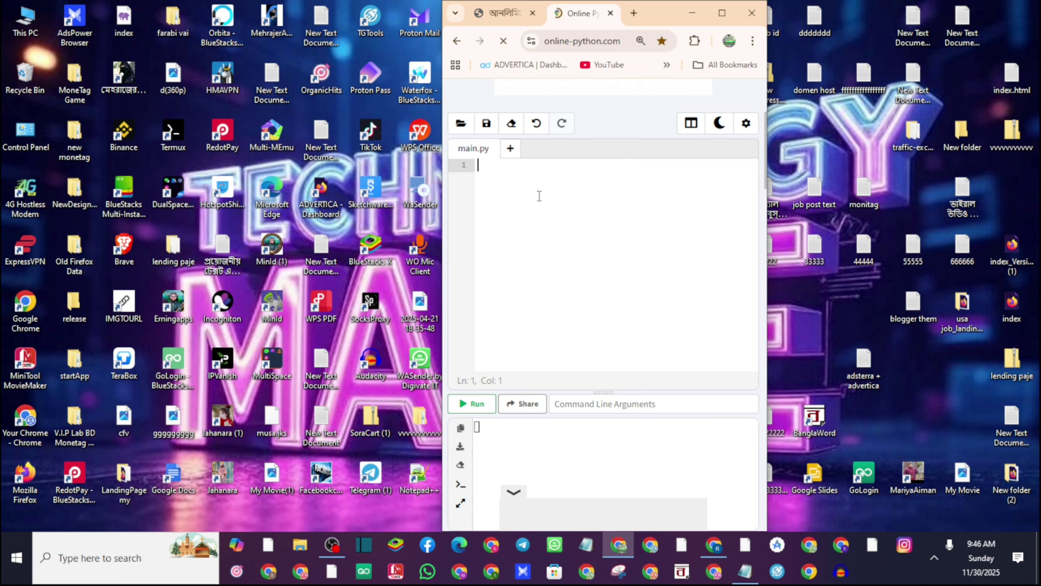
pyautogui.rightClick(489, 165)
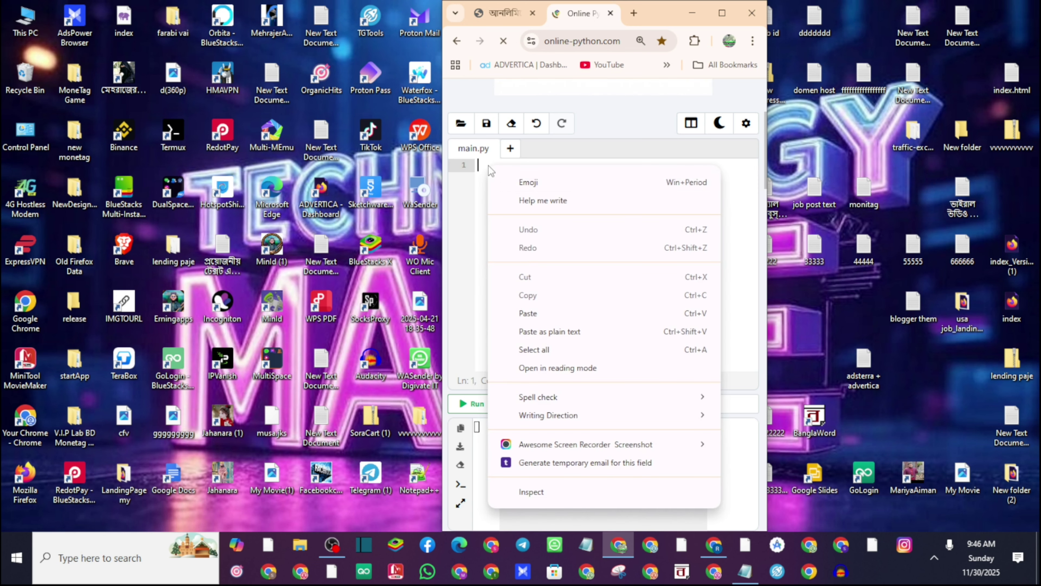
pyautogui.click(551, 312)
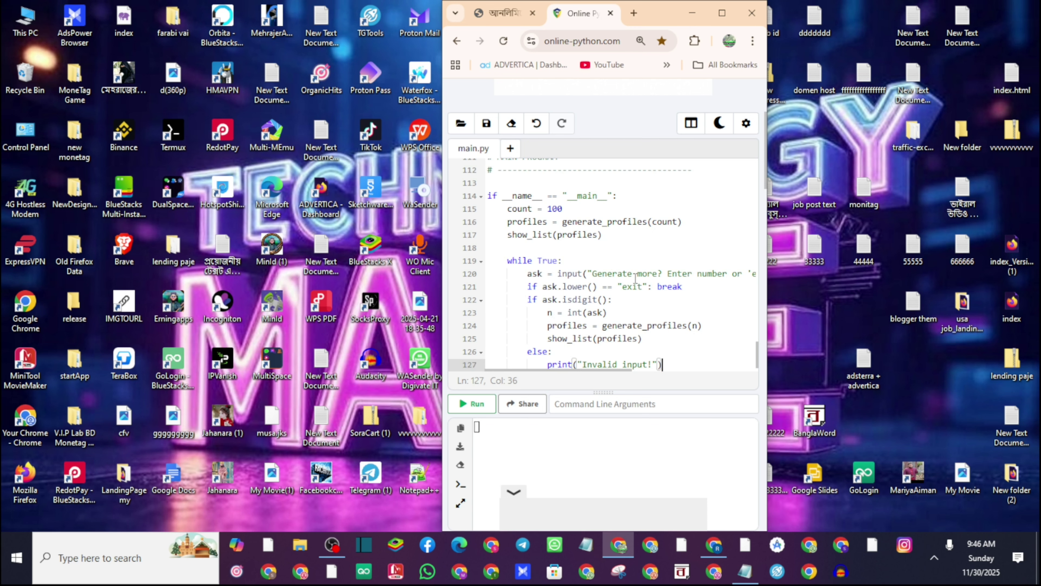
pyautogui.click(476, 403)
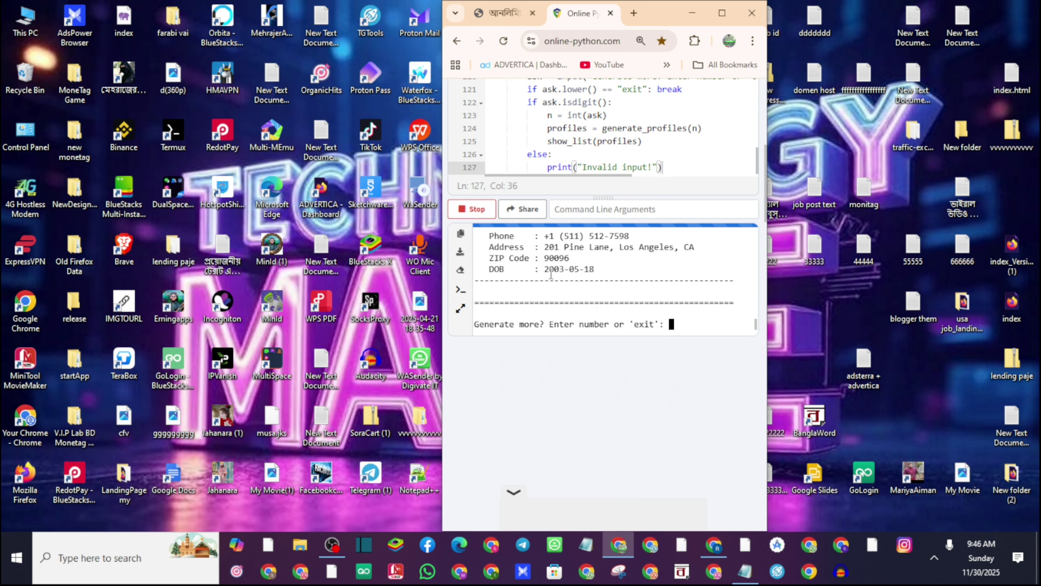
# - Examine the last generated profile's number, name, Gmail, phone, address and ZIP code in the output
pyautogui.scroll(3, 526, 272)
pyautogui.scroll(-2, 512, 287)
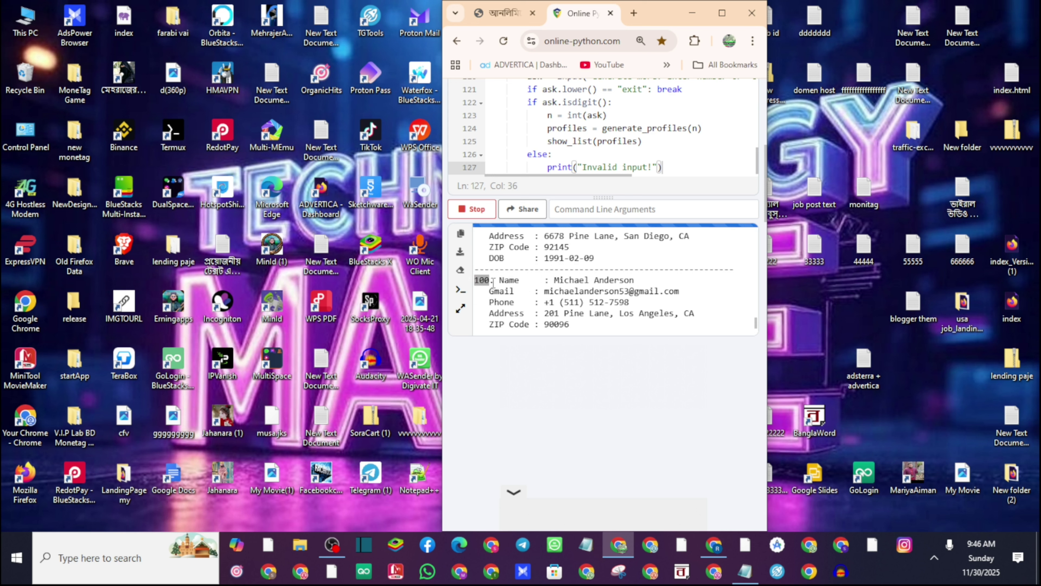
pyautogui.scroll(-5, 600, 292)
pyautogui.scroll(2, 533, 242)
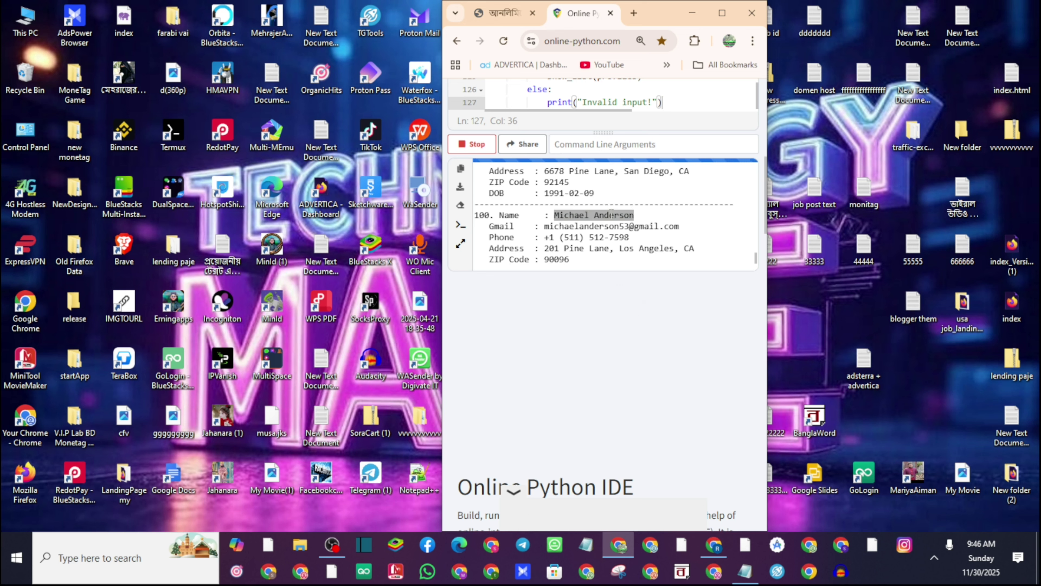
pyautogui.moveTo(545, 226); pyautogui.dragTo(679, 226)
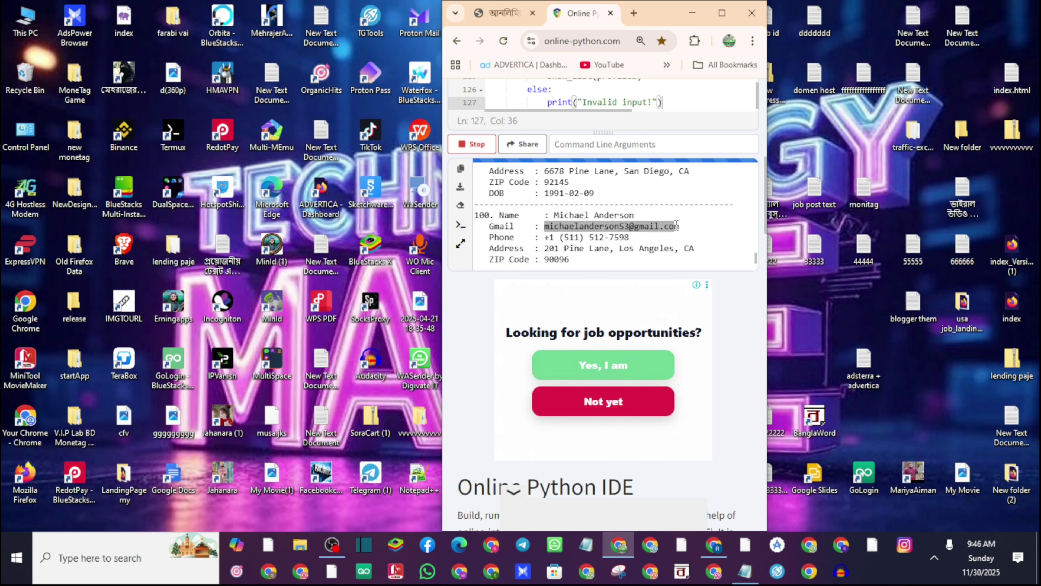
pyautogui.moveTo(549, 237); pyautogui.dragTo(630, 237)
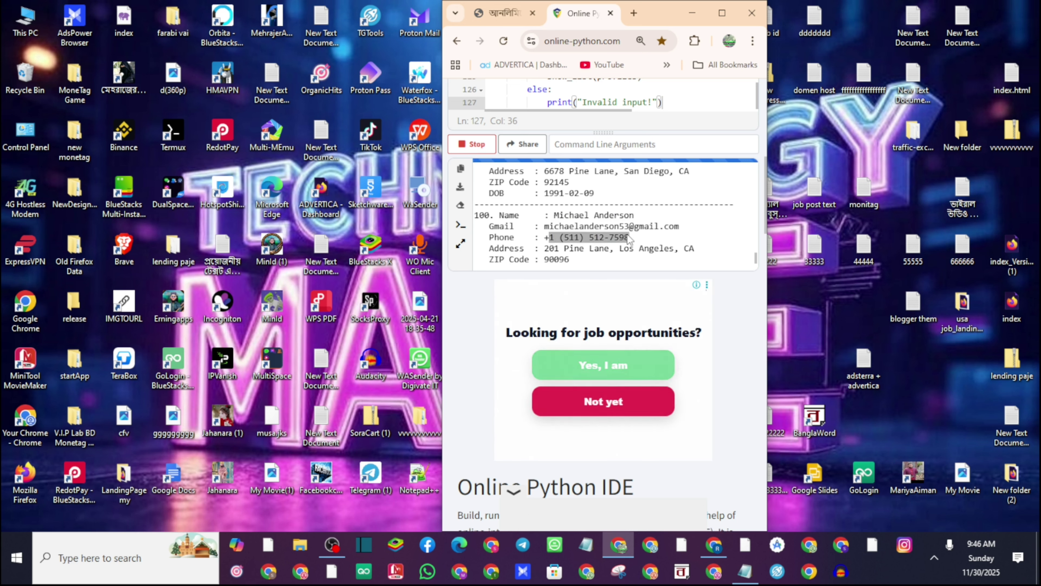
pyautogui.click(557, 253)
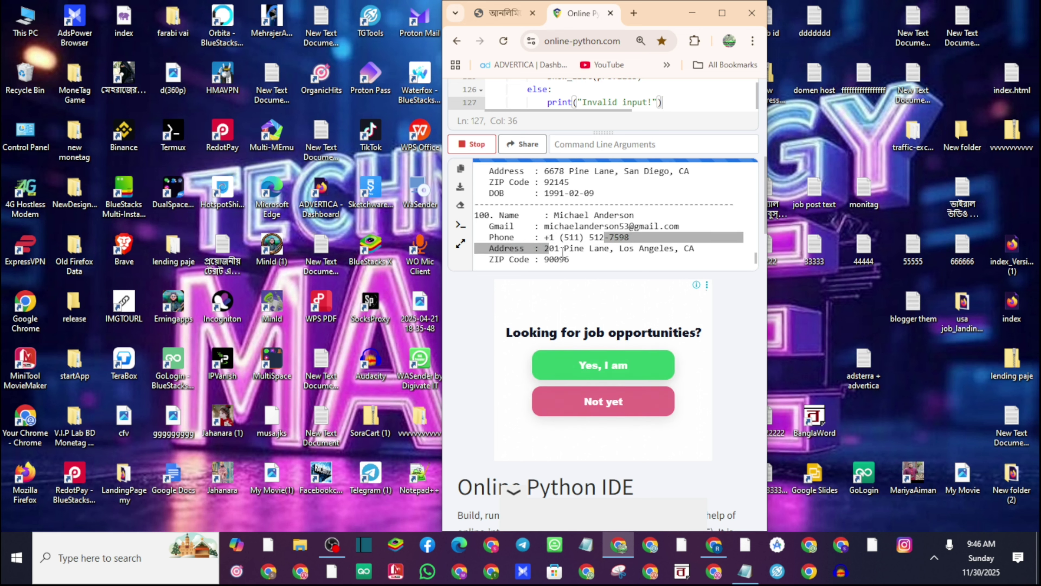
pyautogui.doubleClick(556, 259)
pyautogui.scroll(1, 615, 251)
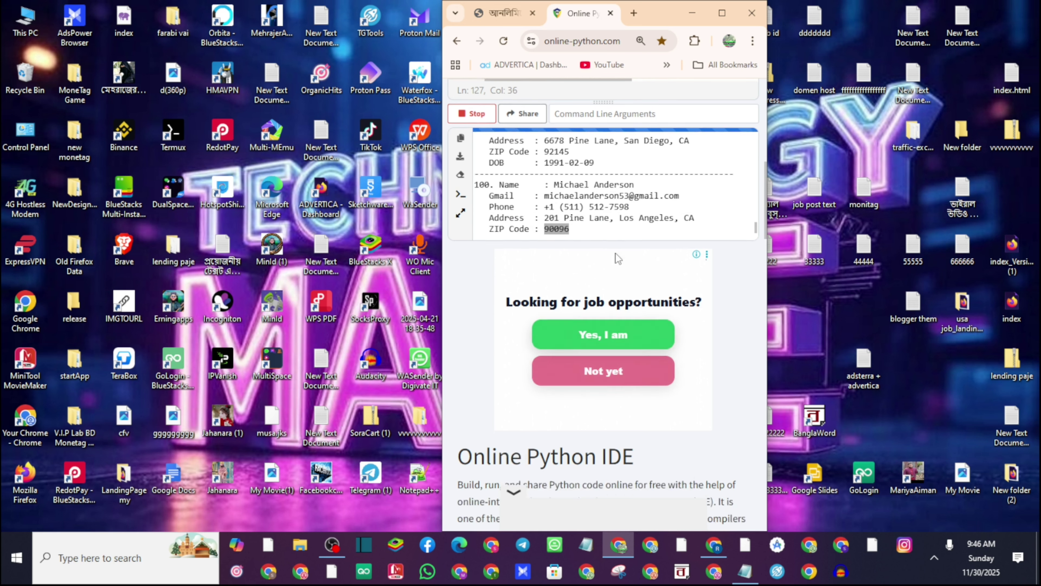
pyautogui.scroll(-4, 616, 250)
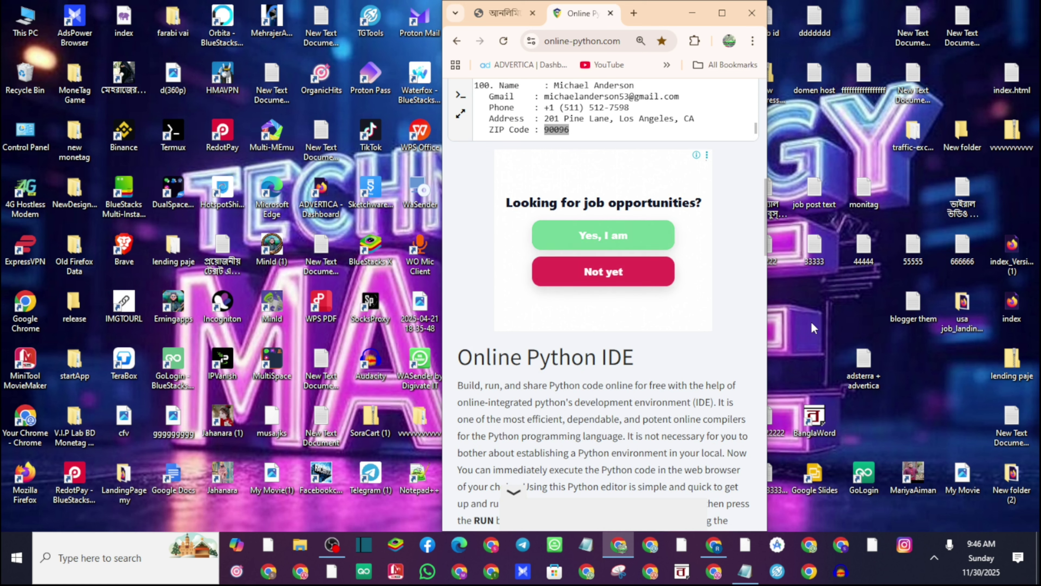
pyautogui.scroll(7, 741, 285)
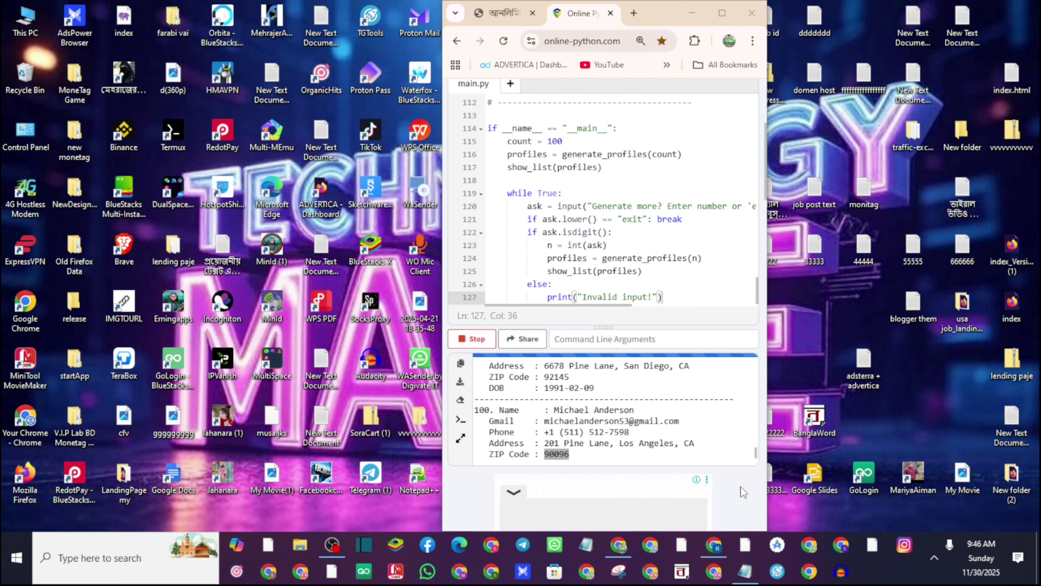
pyautogui.scroll(-8, 743, 491)
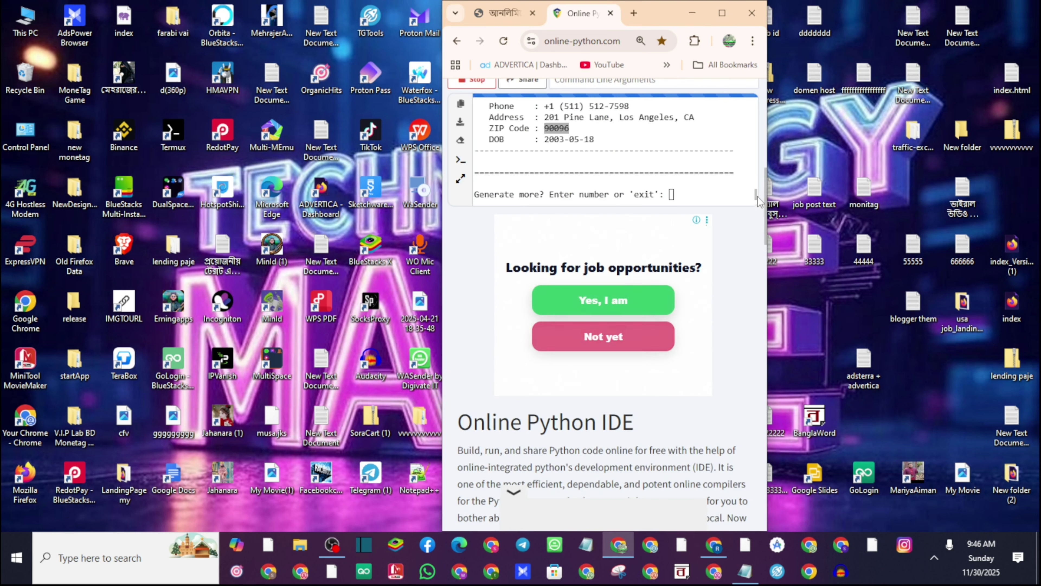
# - Try to generate 500 more profiles by answering the running script's prompt
pyautogui.click(676, 194)
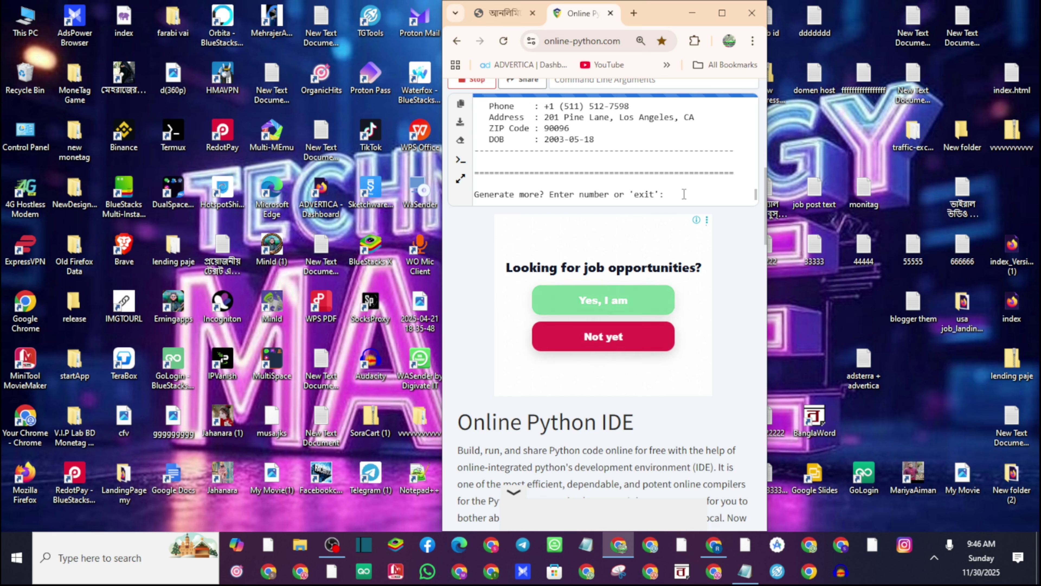
pyautogui.write('50')
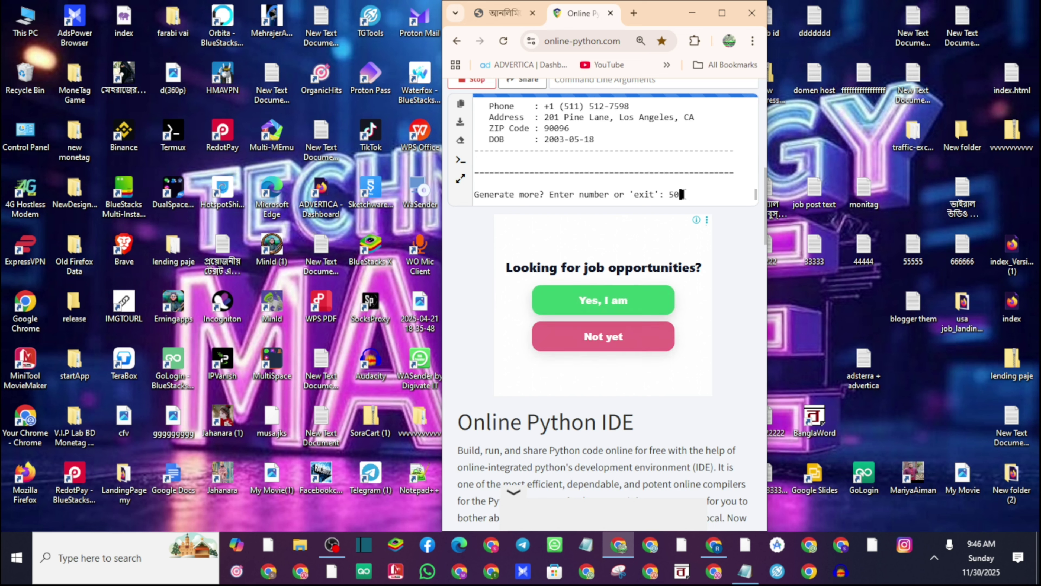
pyautogui.write('0')
pyautogui.press('Return')
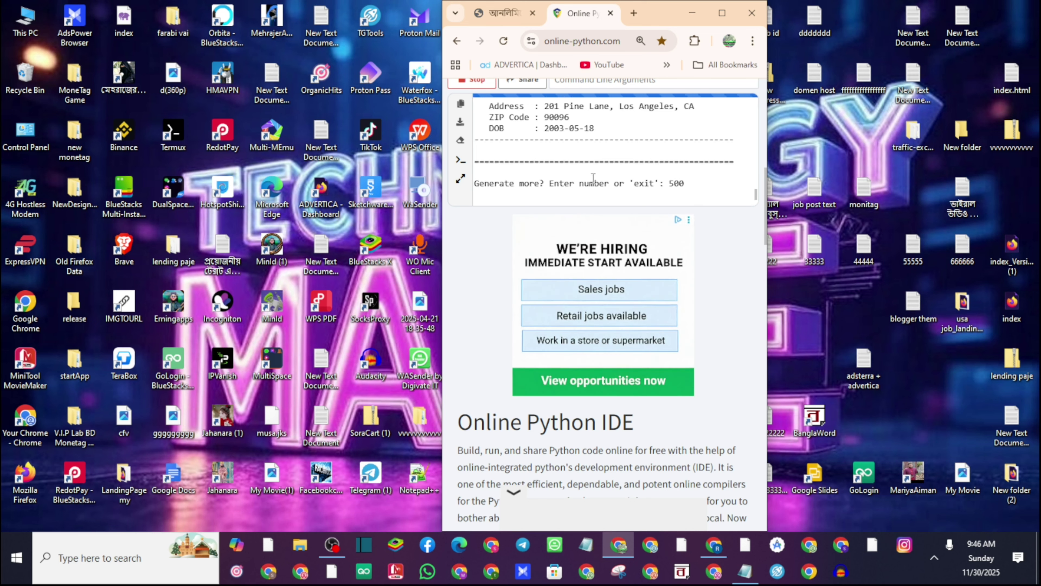
pyautogui.scroll(-3, 592, 177)
pyautogui.scroll(3, 564, 196)
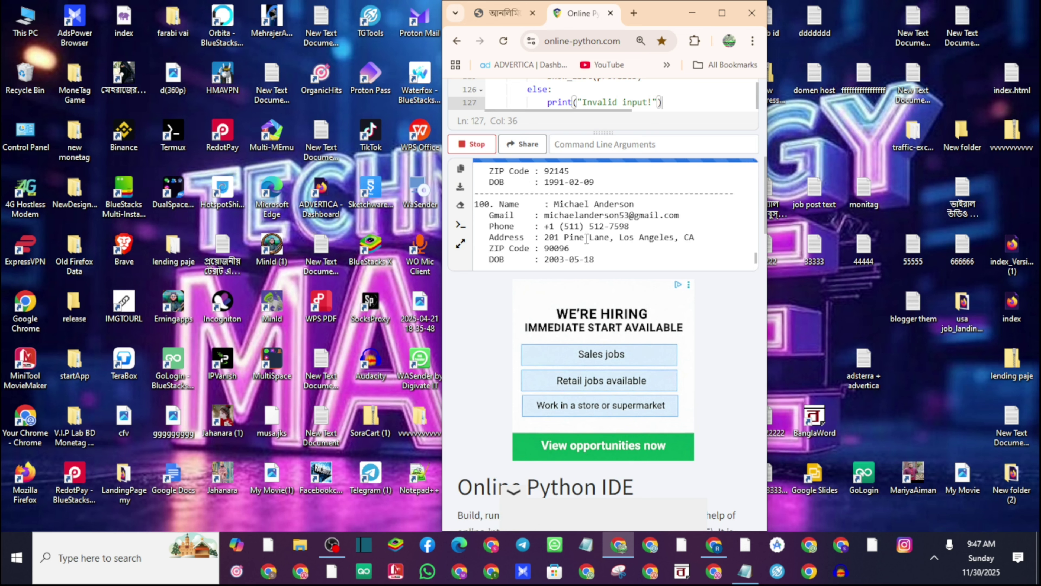
pyautogui.scroll(-5, 513, 279)
pyautogui.scroll(2, 512, 279)
pyautogui.scroll(5, 572, 333)
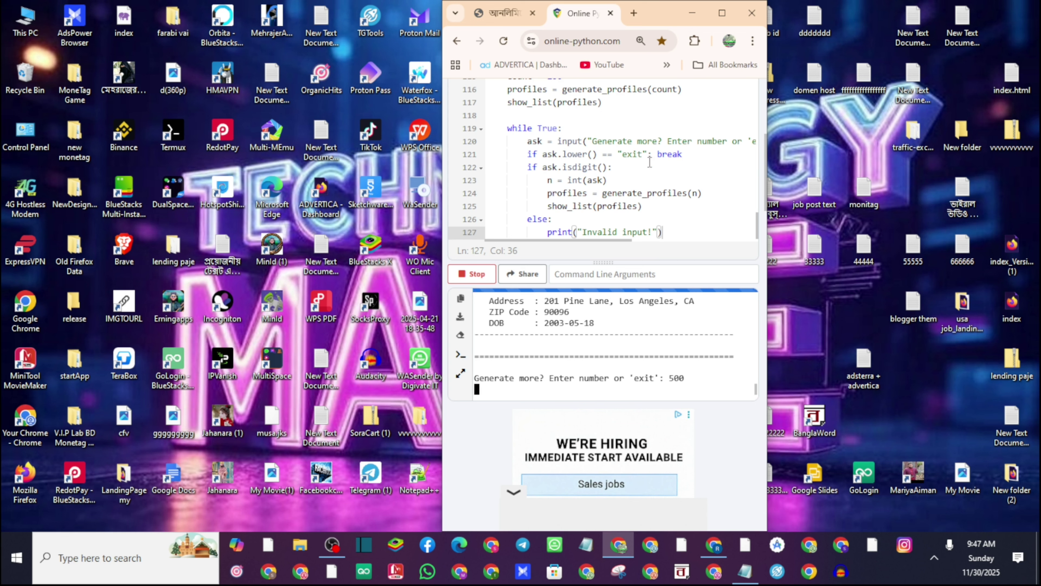
# - Set count to 1000 in the script's main program section and run the script again
pyautogui.scroll(1, 575, 160)
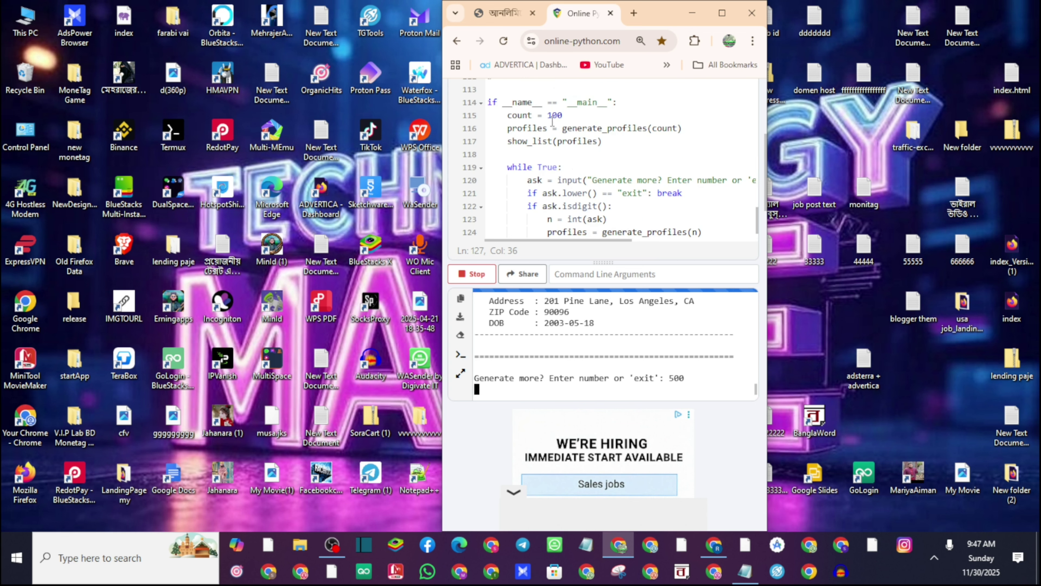
pyautogui.scroll(1, 538, 144)
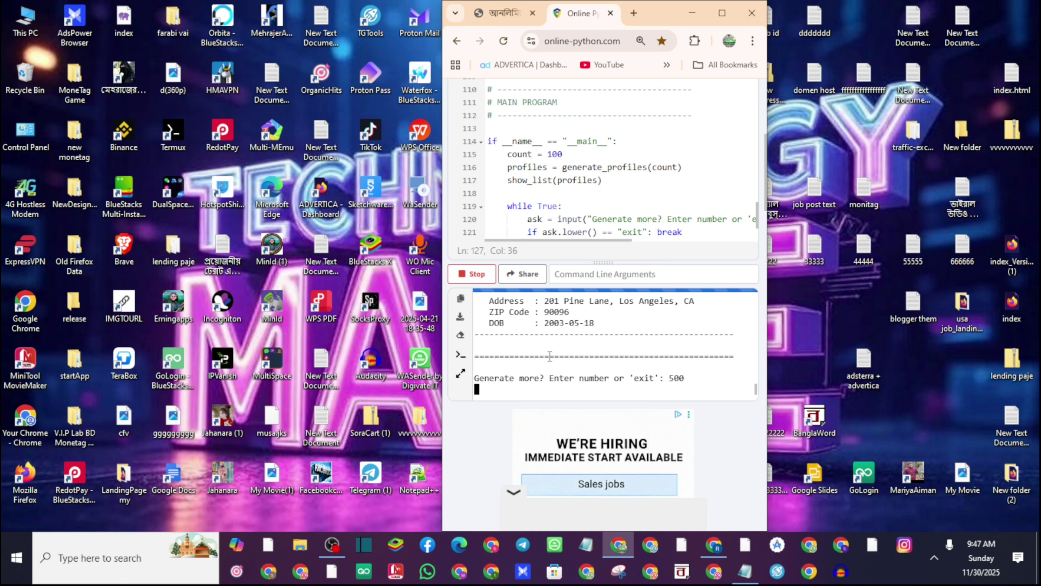
pyautogui.scroll(2, 541, 349)
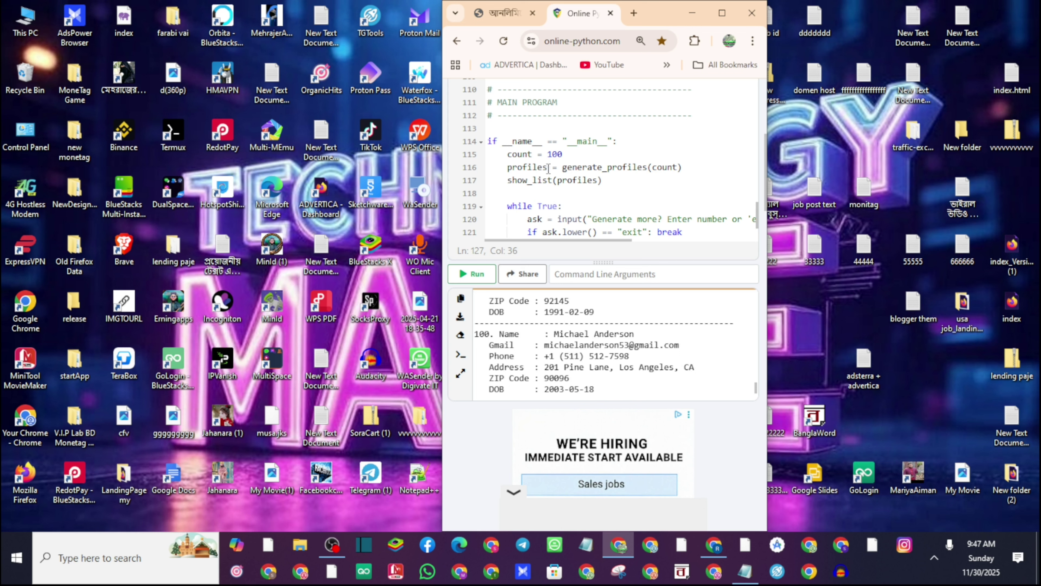
pyautogui.click(553, 154)
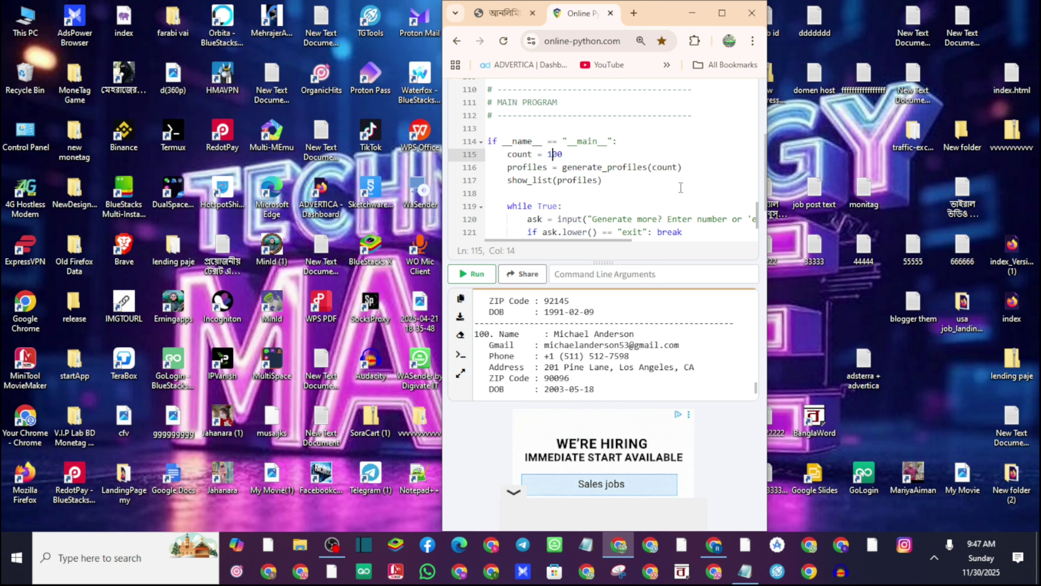
pyautogui.write('0')
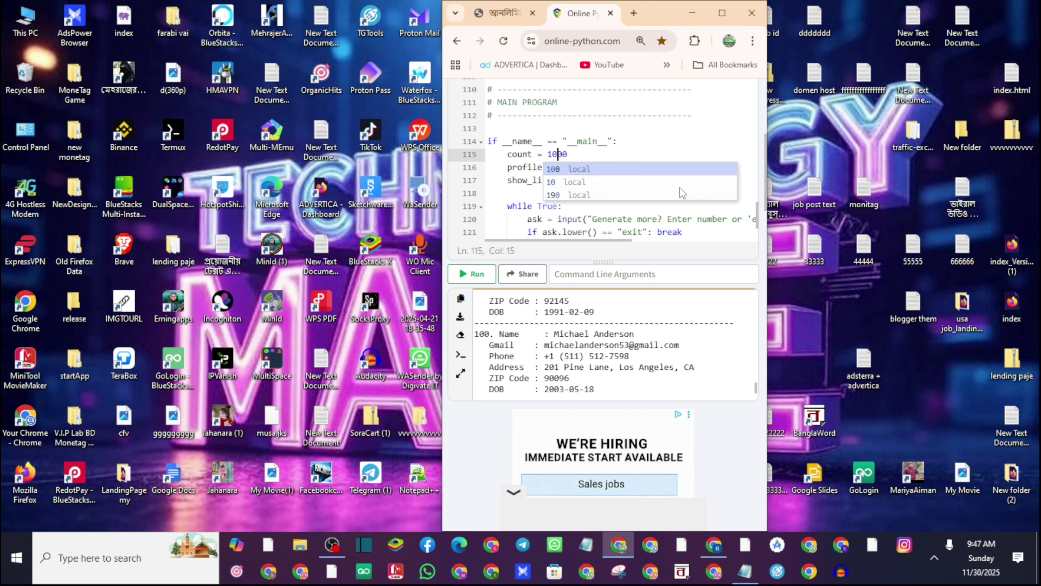
pyautogui.click(469, 274)
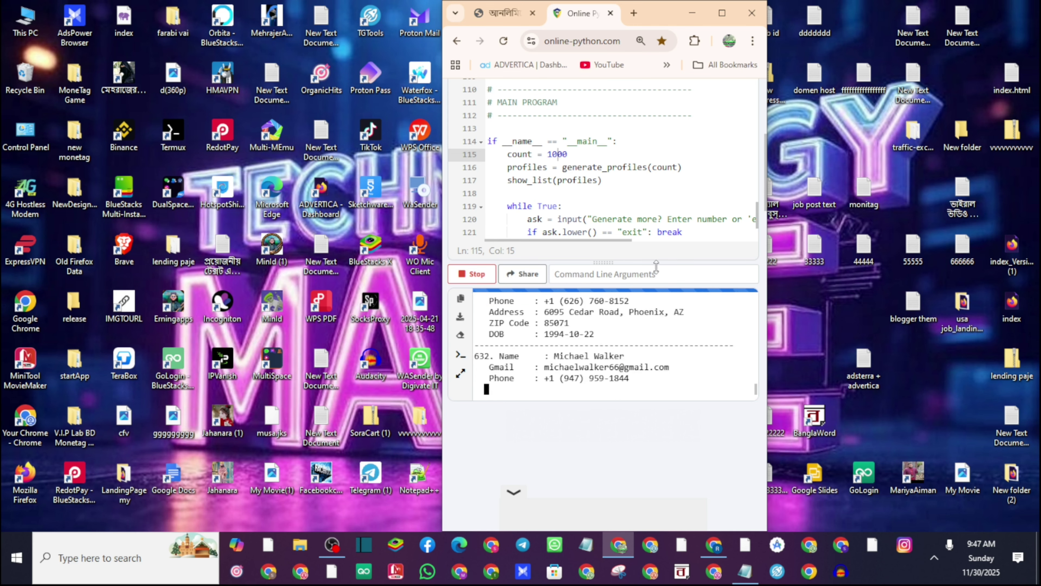
# - Examine the number and contact details of the final profiles in the new output list
pyautogui.scroll(3, 505, 350)
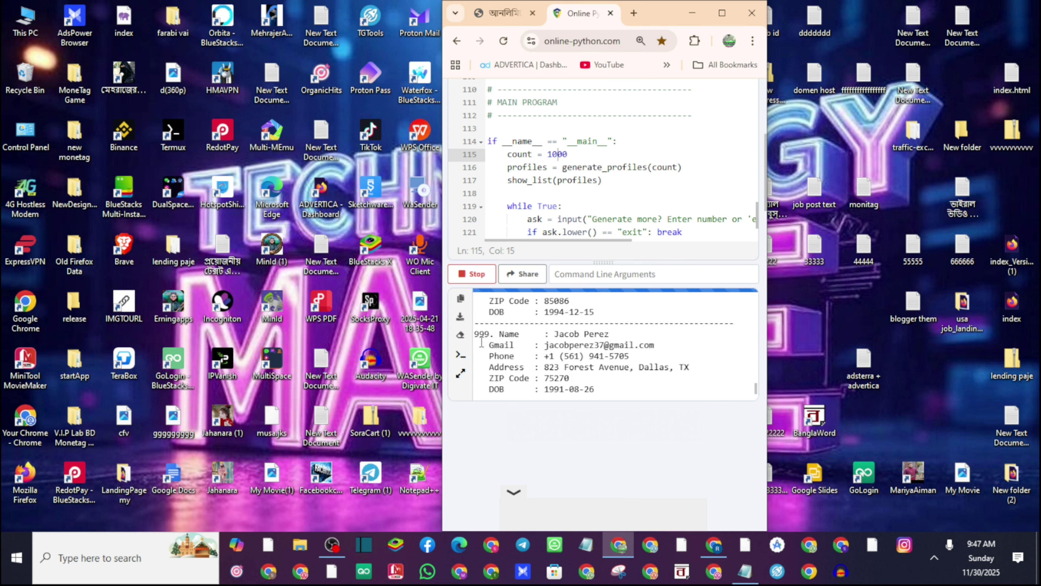
pyautogui.scroll(-2, 482, 343)
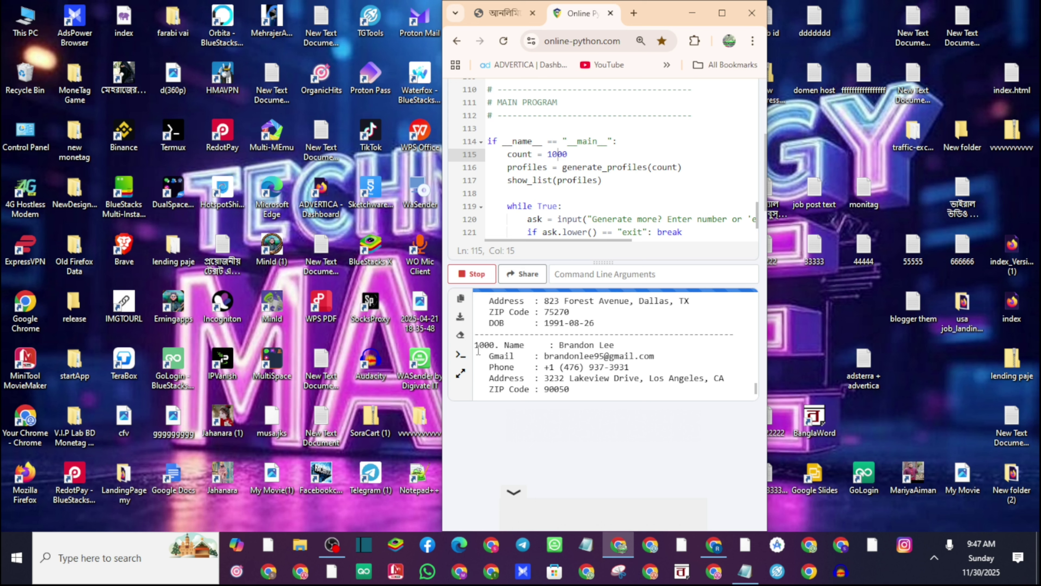
pyautogui.moveTo(480, 349); pyautogui.dragTo(497, 348)
pyautogui.moveTo(560, 356); pyautogui.dragTo(628, 368)
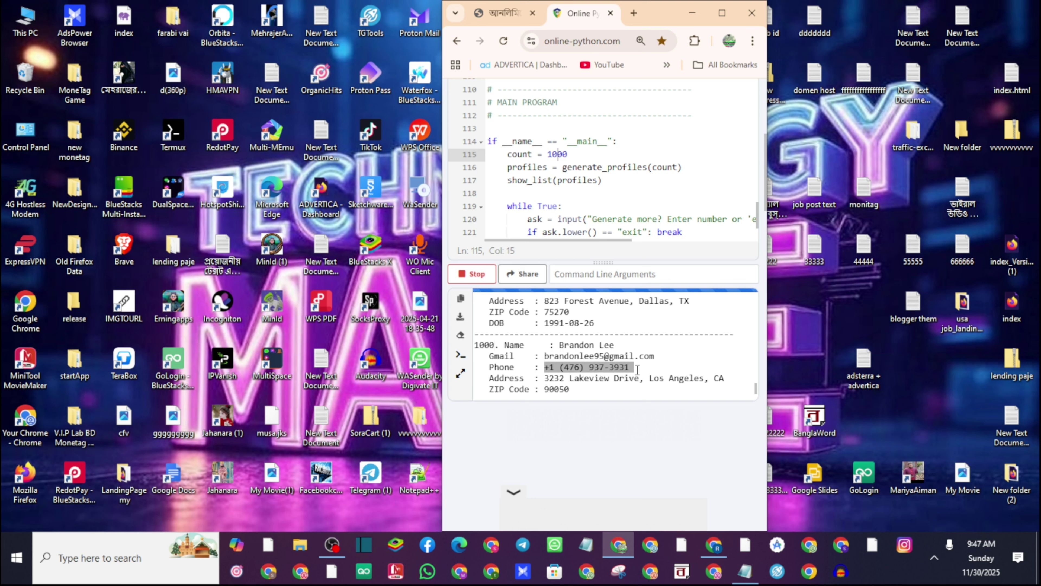
pyautogui.moveTo(545, 378); pyautogui.dragTo(725, 378)
pyautogui.doubleClick(556, 389)
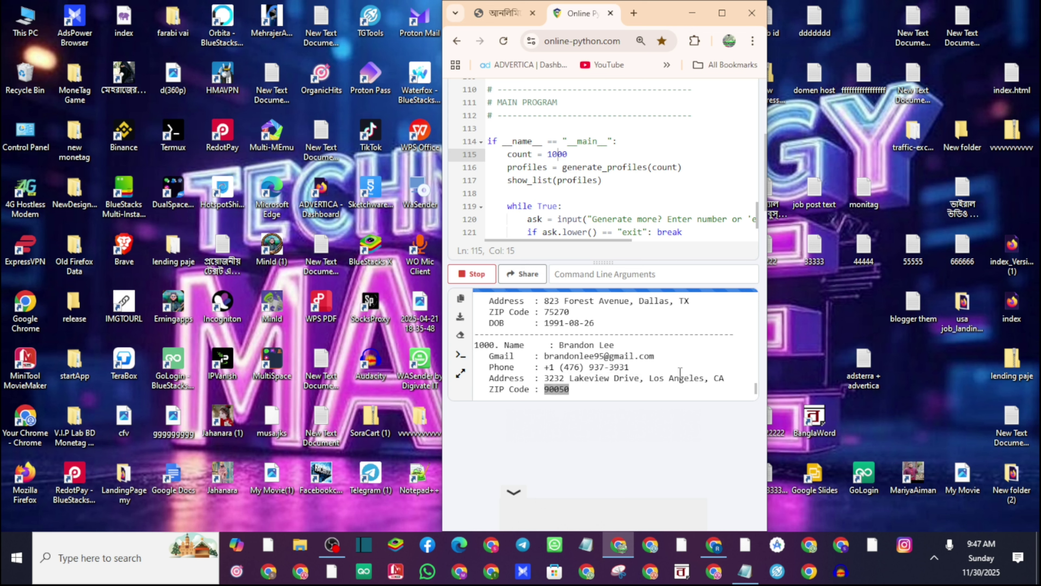
pyautogui.scroll(5, 581, 380)
pyautogui.scroll(8, 581, 380)
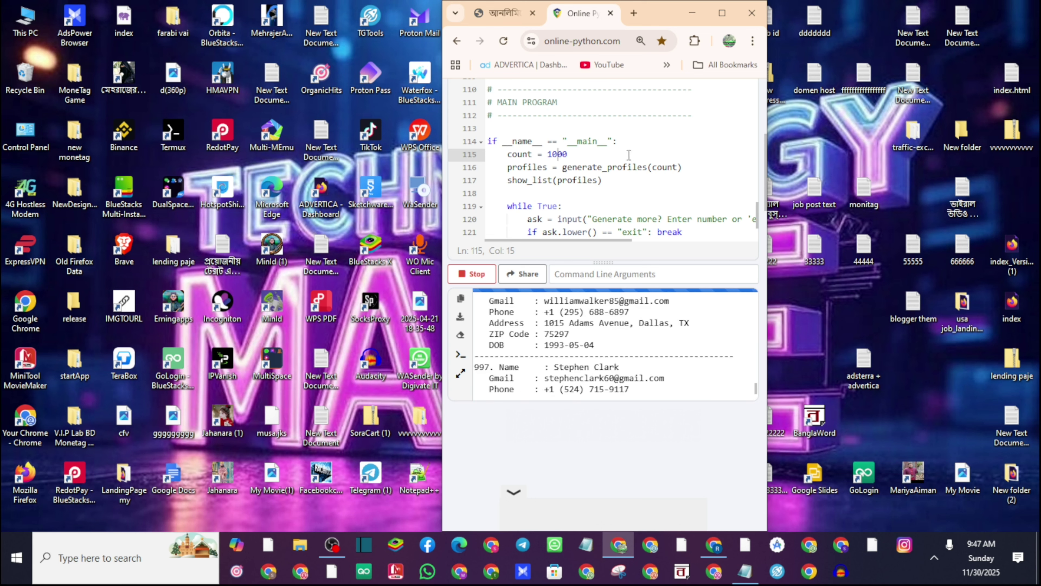